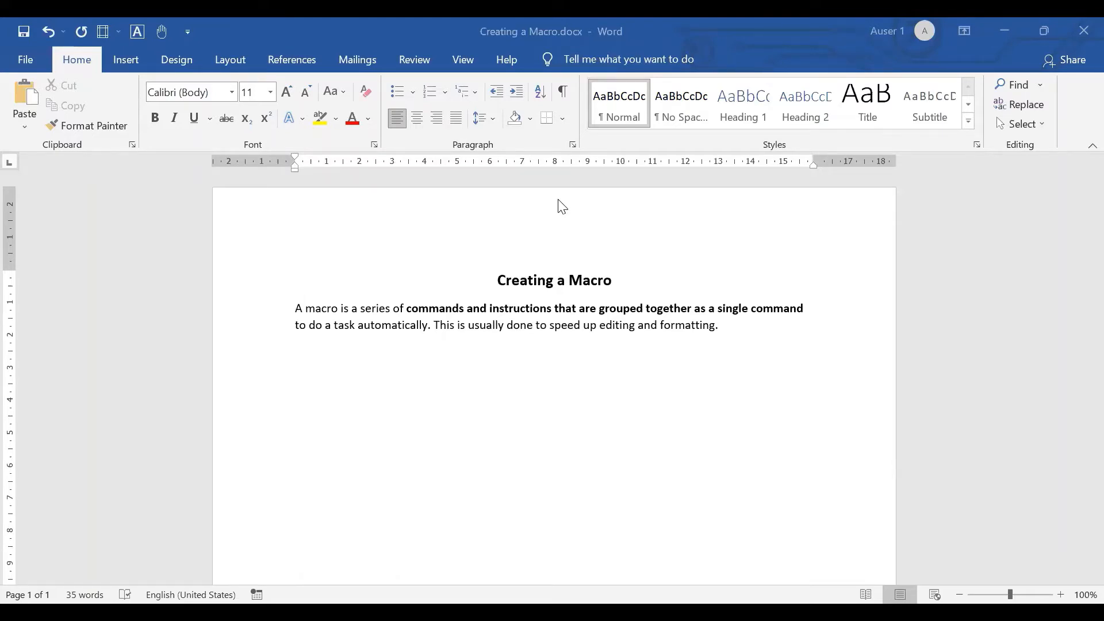
# - Set up a new macro recording named MyMacro1 with the cursor at the start of the body paragraph
pyautogui.click(296, 308)
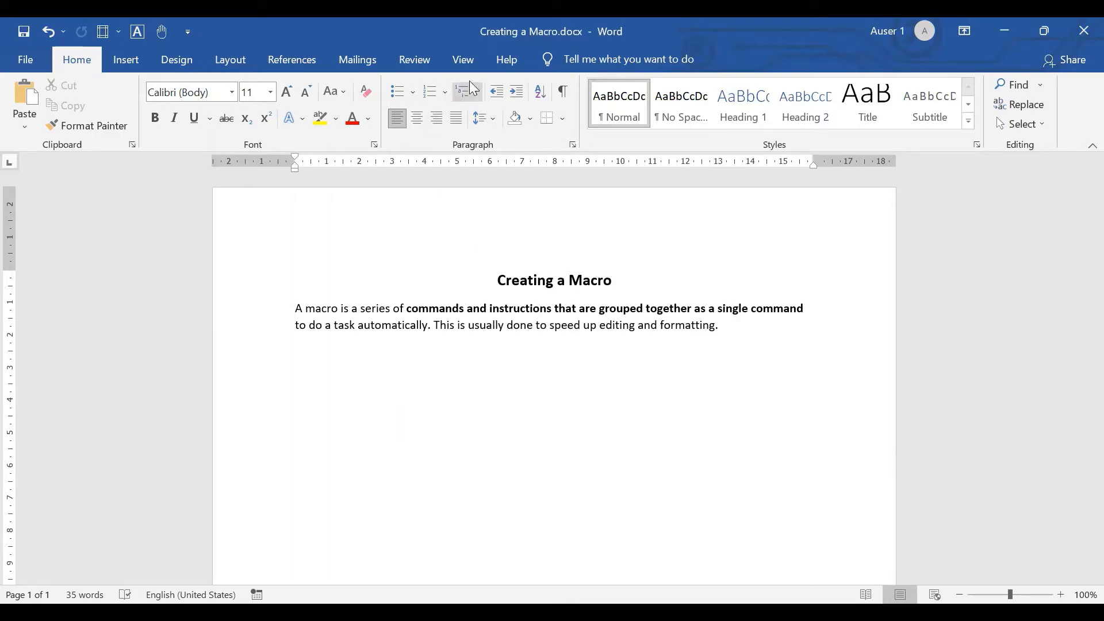
pyautogui.click(464, 60)
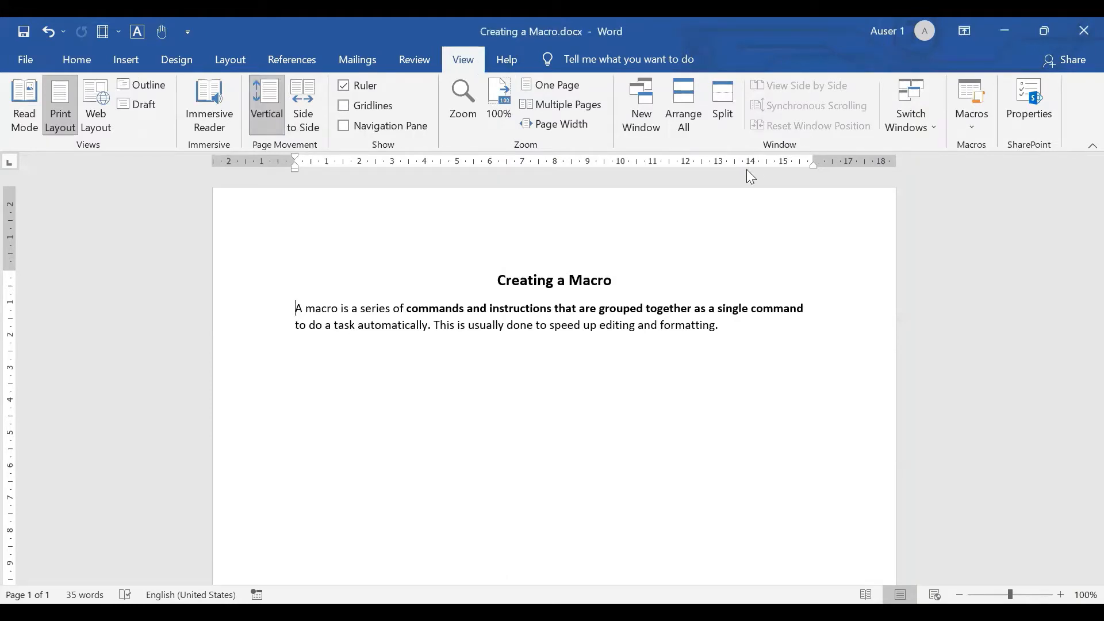
pyautogui.click(976, 133)
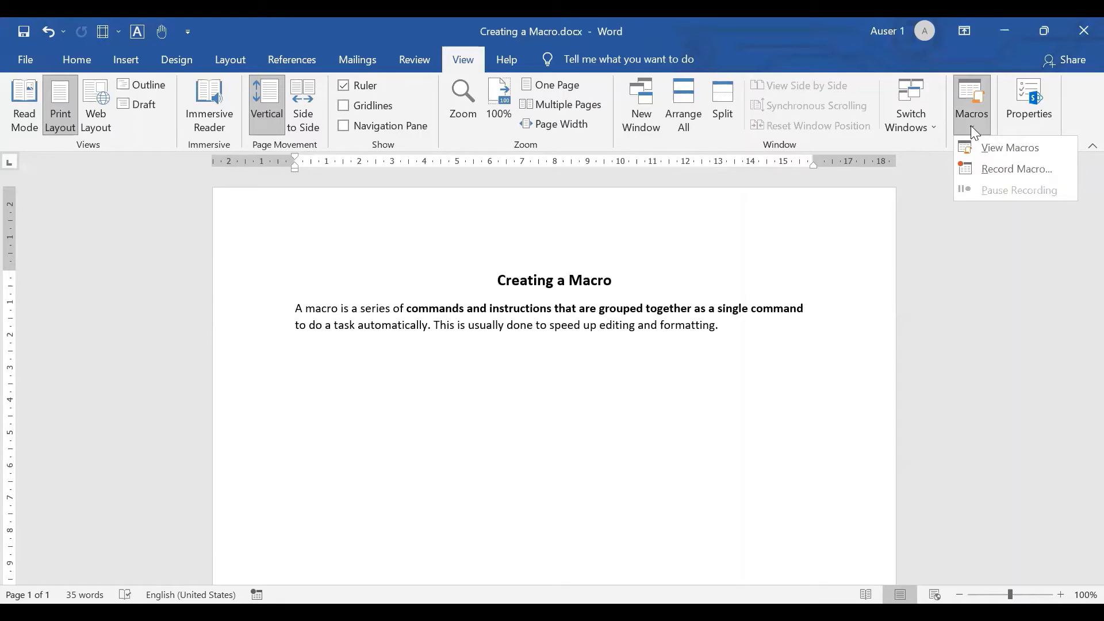
pyautogui.click(983, 168)
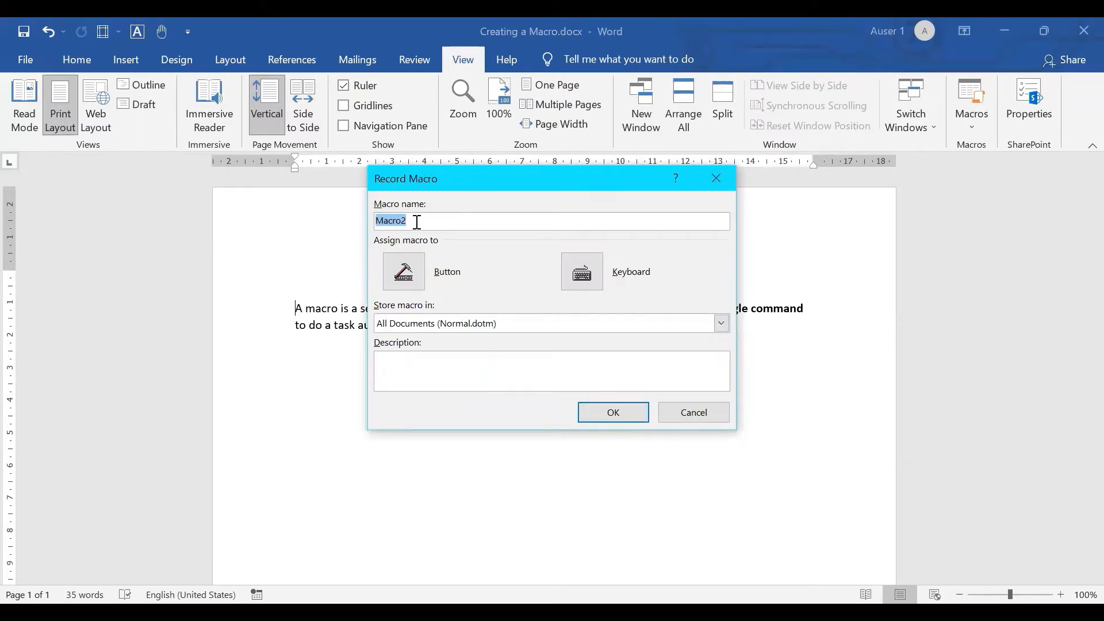
pyautogui.write('MyMacro1')
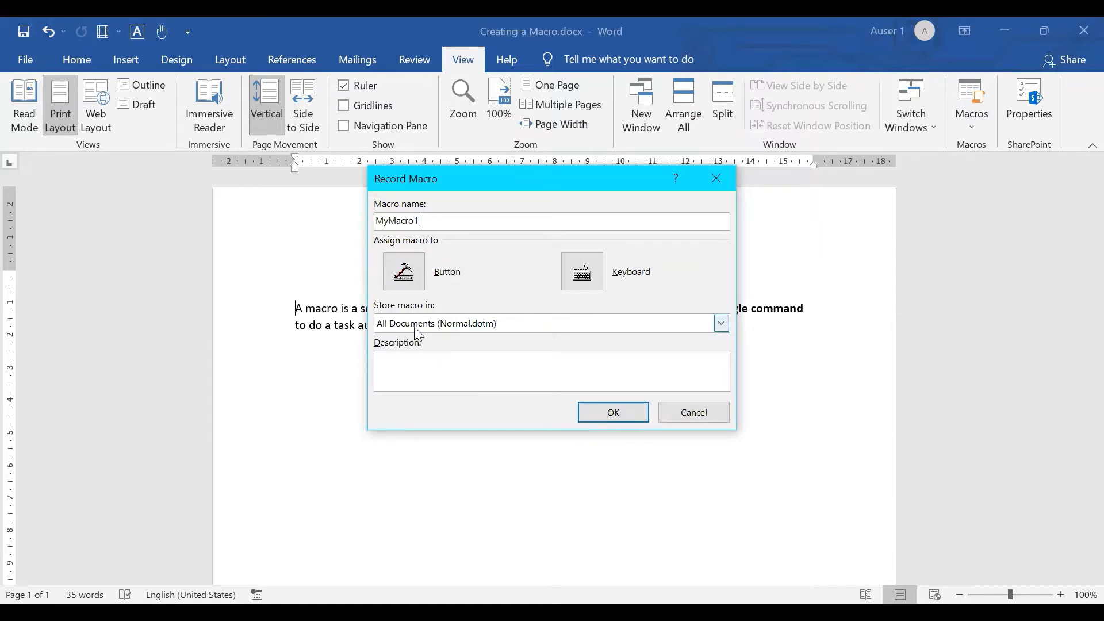
# - Assign the macro to a button and add Normal.NewMacros.MyMacro1 to the Quick Access Toolbar
pyautogui.click(410, 280)
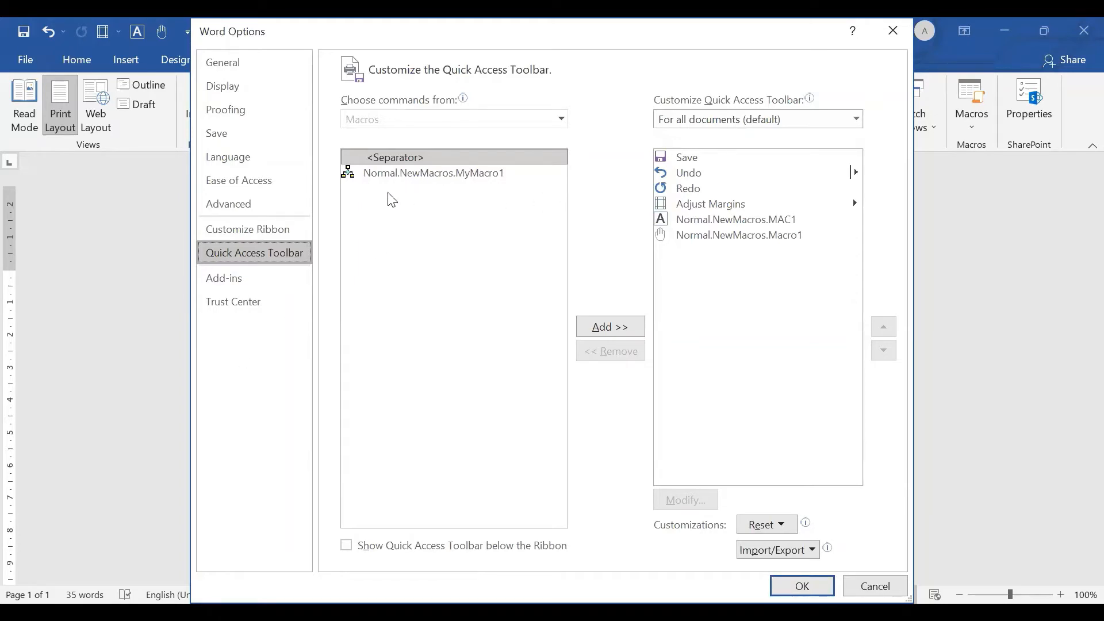
pyautogui.click(436, 176)
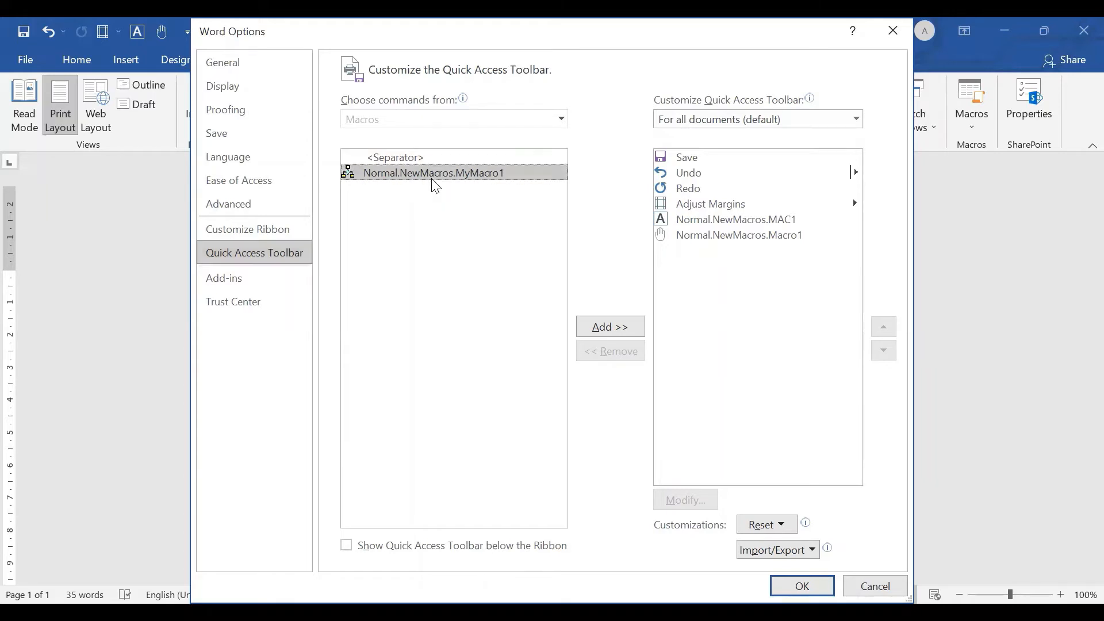
pyautogui.click(613, 328)
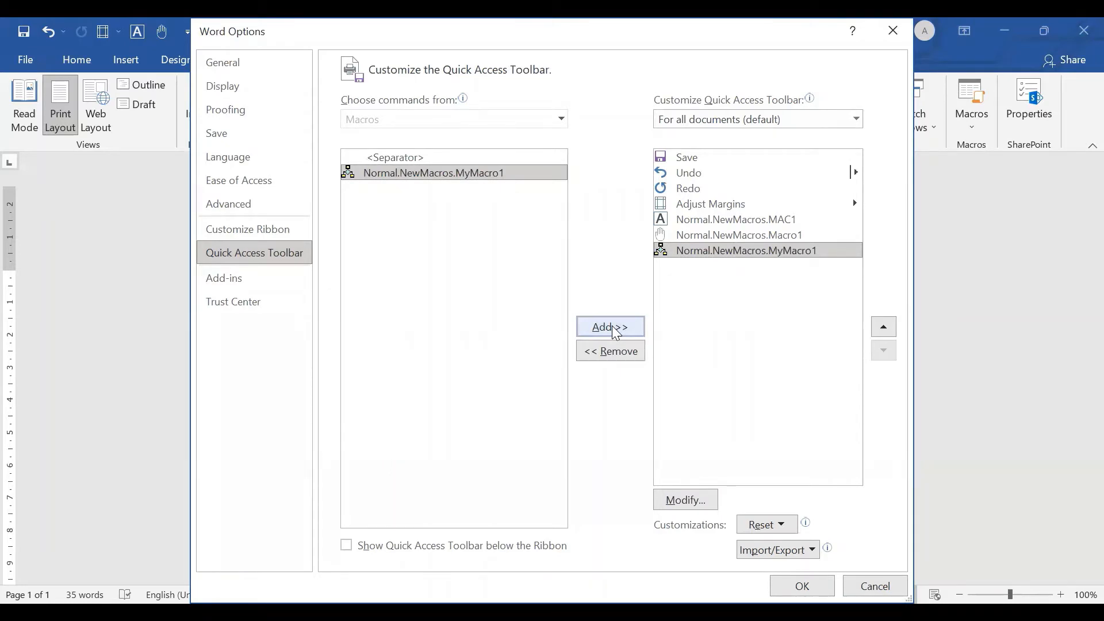
# - Change the MyMacro1 button's symbol to the solid dark green square and accept the options to begin recording
pyautogui.click(675, 500)
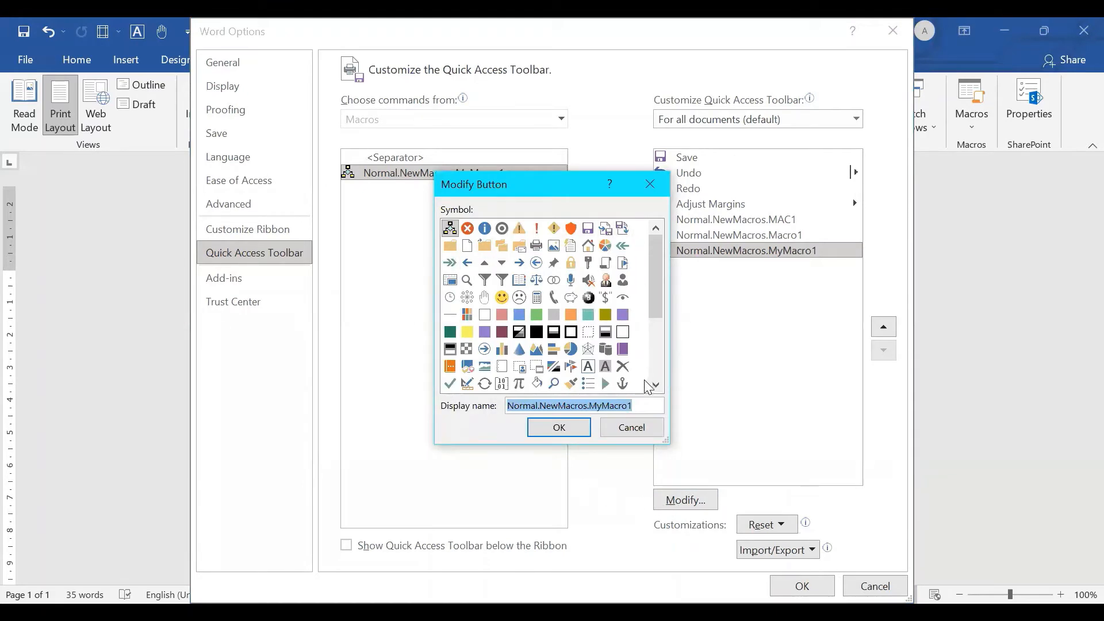
pyautogui.click(456, 336)
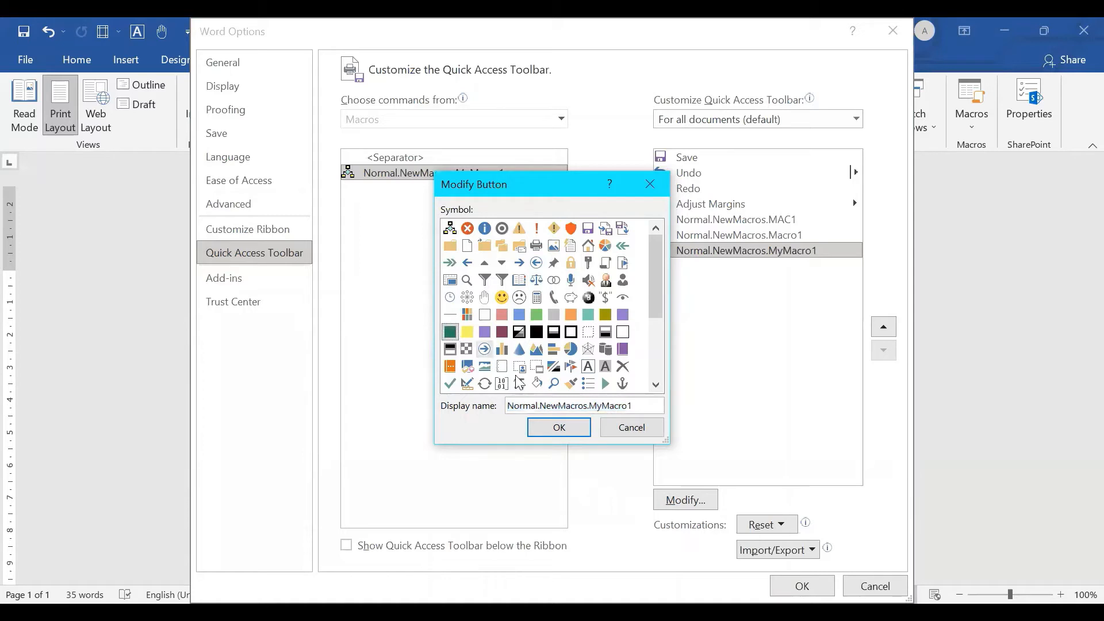
pyautogui.click(558, 428)
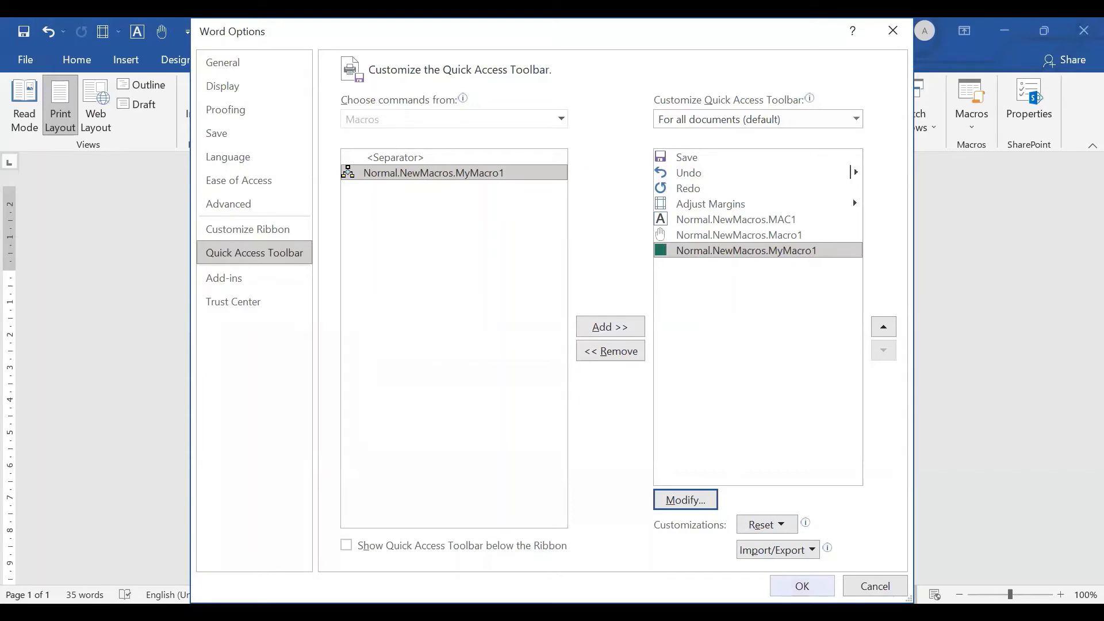
pyautogui.click(802, 587)
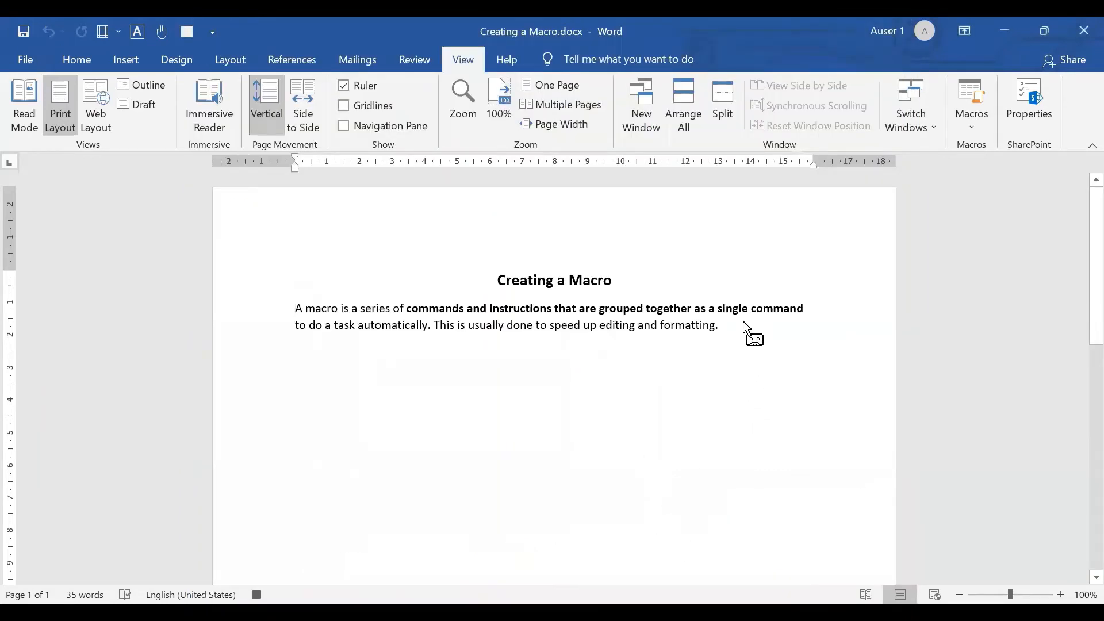
# - Leave blank space below the paragraph and write "Hi My name is" followed by the person's full name
pyautogui.press('Return')
pyautogui.press('Return')
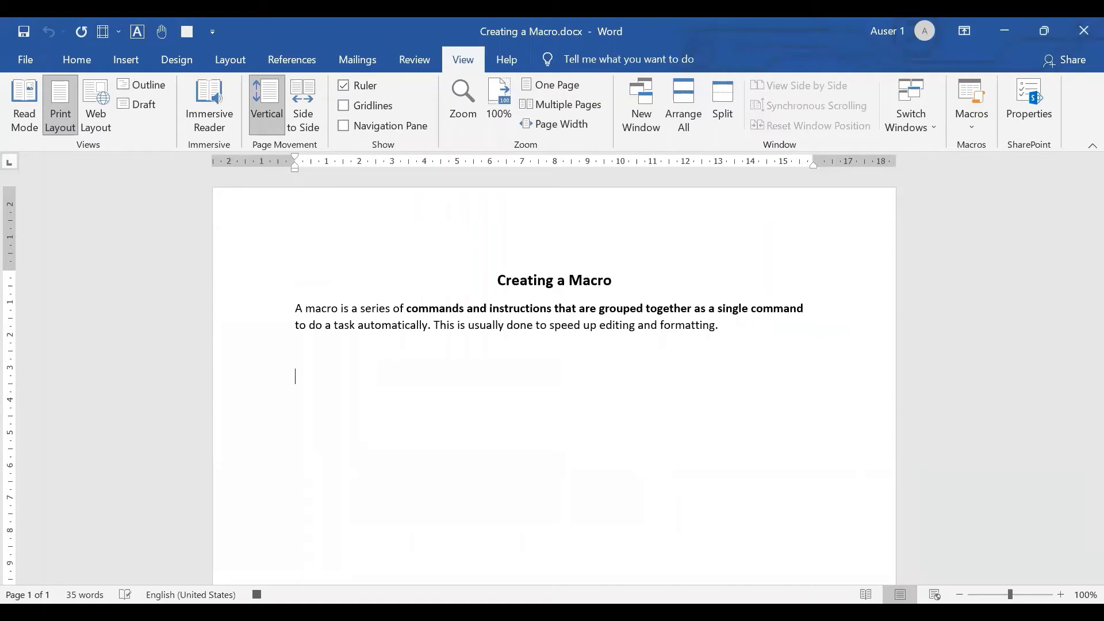
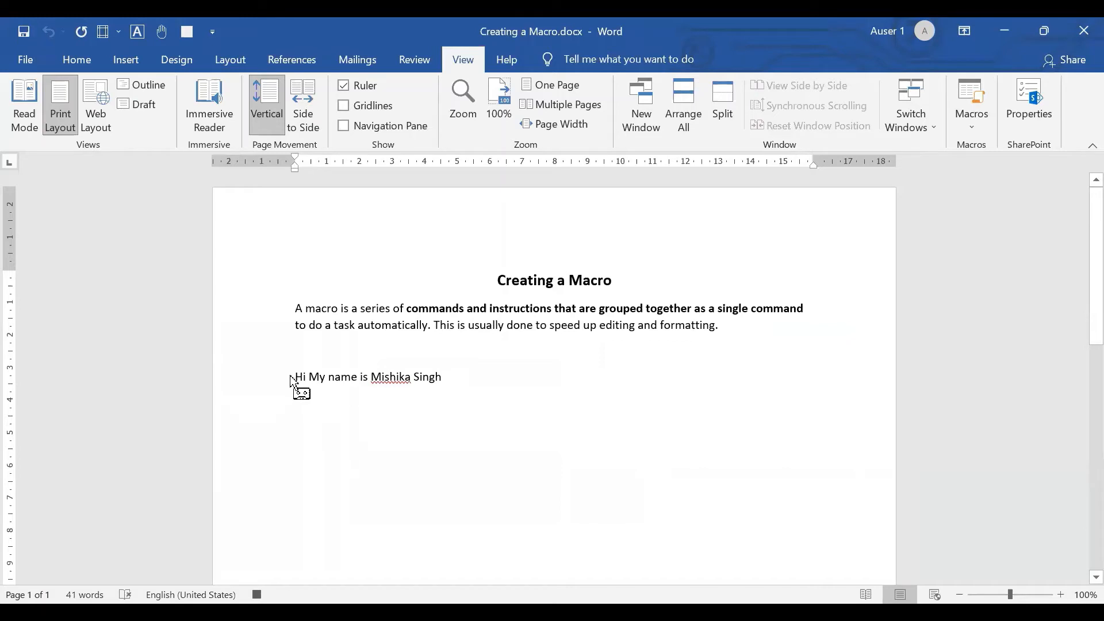
# - Format the whole greeting line in the standard green font color, bold and italic
pyautogui.moveTo(295, 377); pyautogui.dragTo(467, 385)
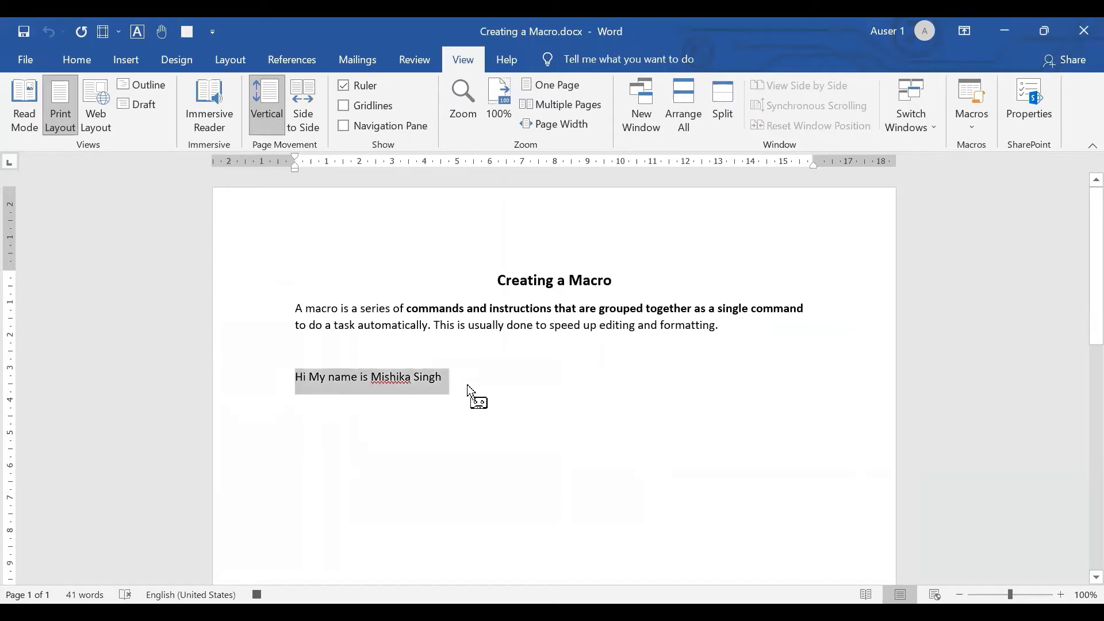
pyautogui.click(86, 62)
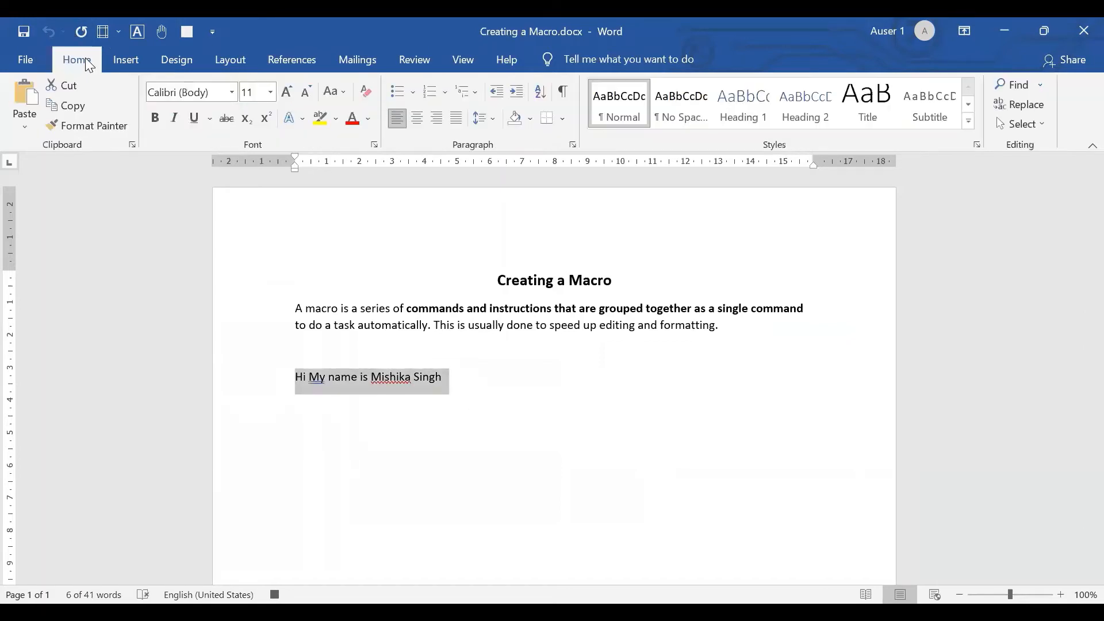
pyautogui.click(368, 122)
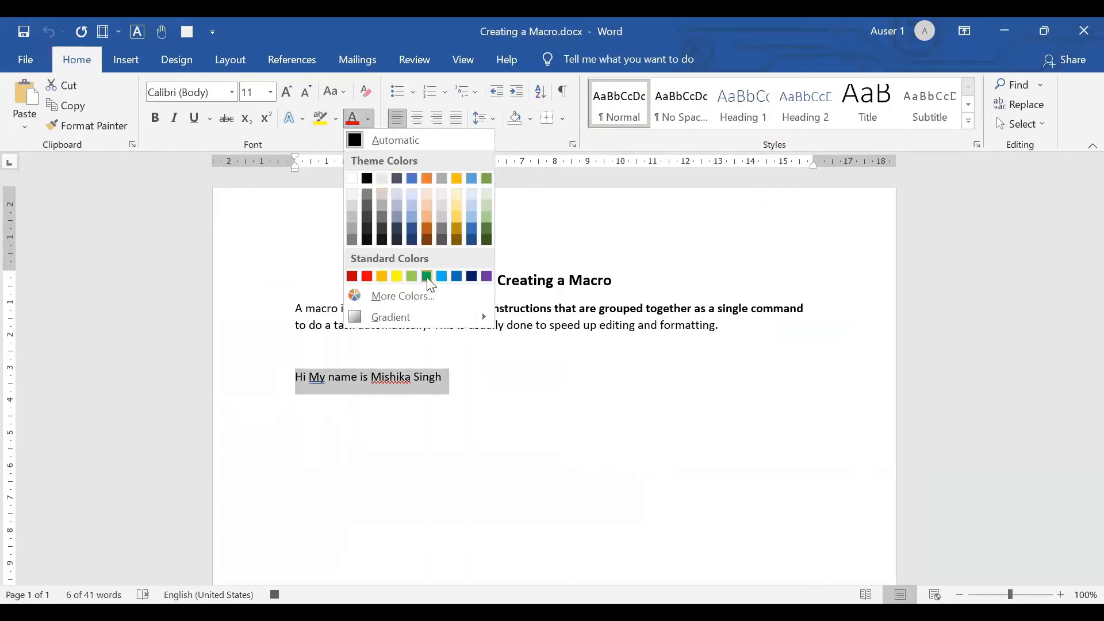
pyautogui.click(426, 277)
pyautogui.hotkey('ctrl', 'b')
pyautogui.hotkey('ctrl', 'i')
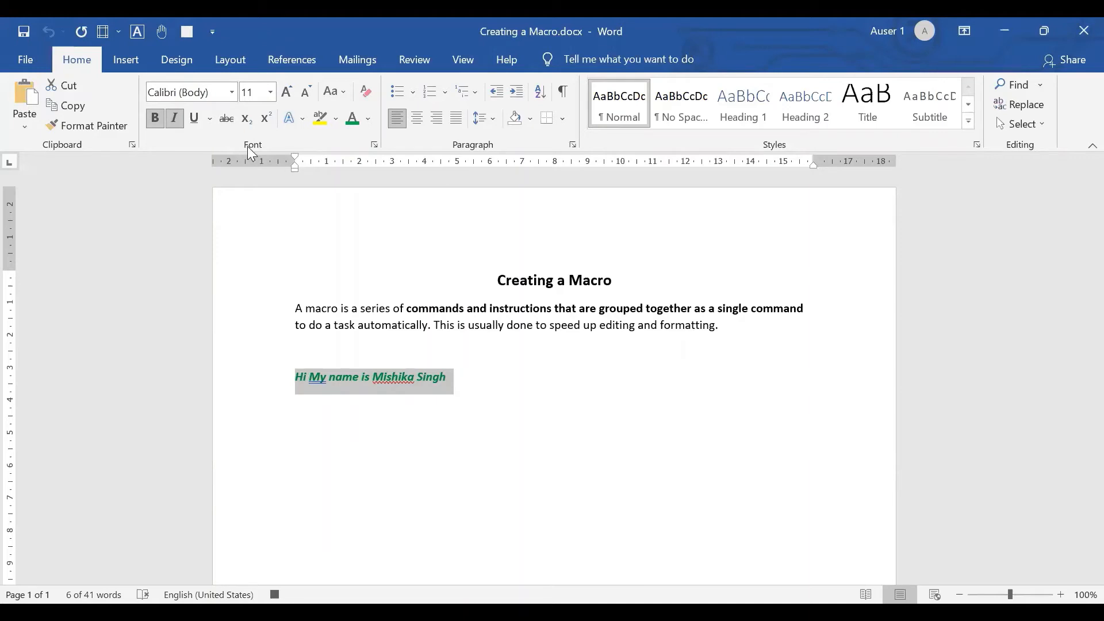
# - Stop recording the macro
pyautogui.click(466, 65)
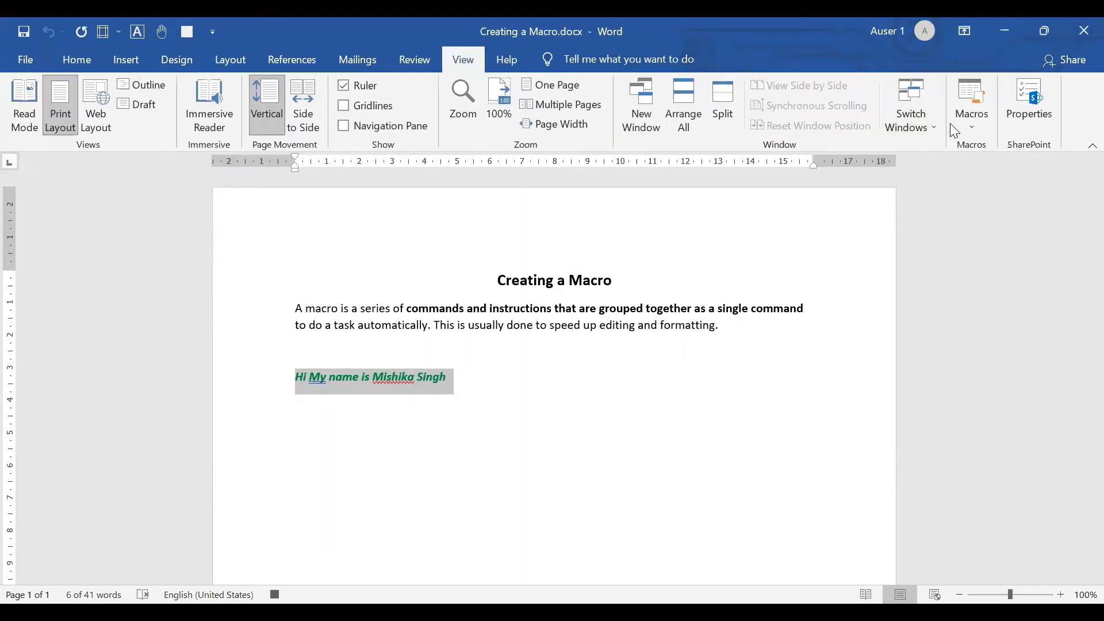
pyautogui.click(972, 131)
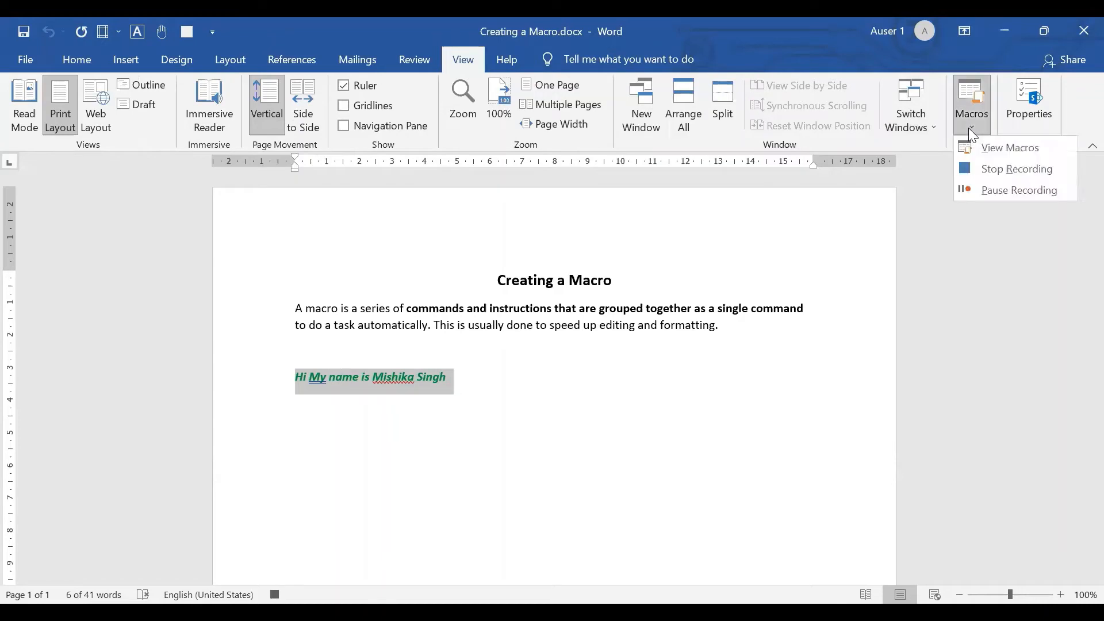
pyautogui.click(977, 175)
# - Run MyMacro1 from the macro list with the cursor on a new line below the green greeting
pyautogui.click(461, 393)
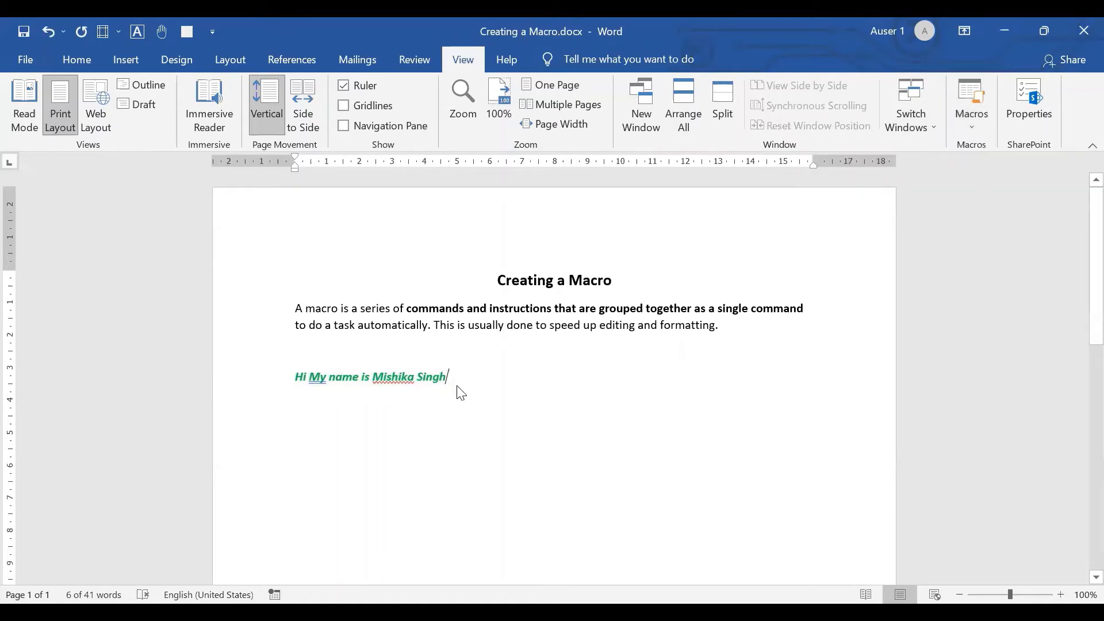
pyautogui.press('Return')
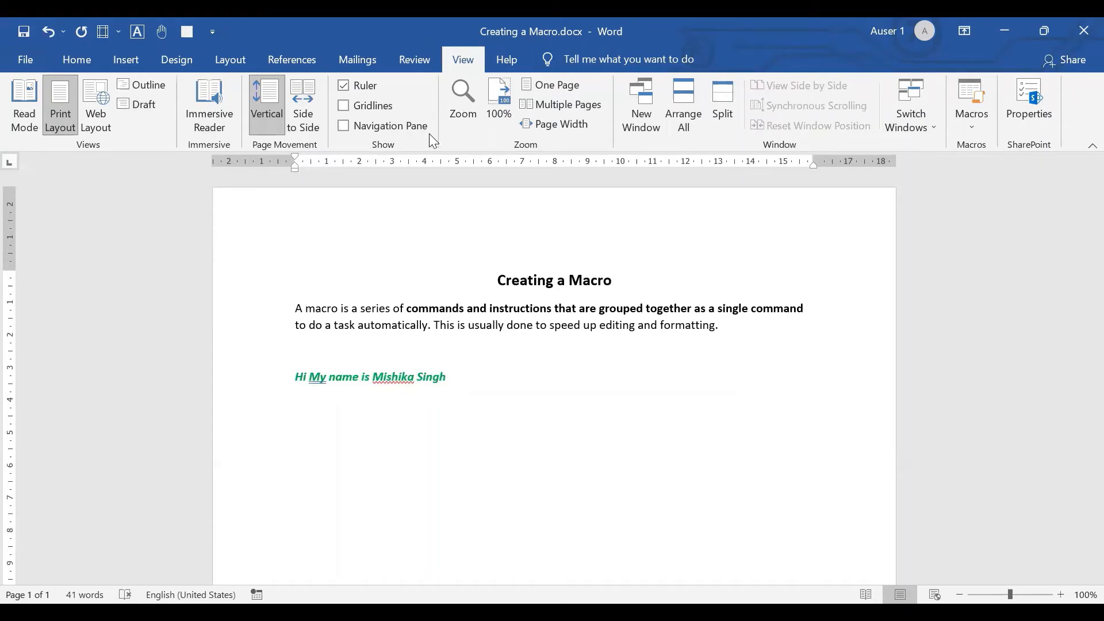
pyautogui.click(981, 131)
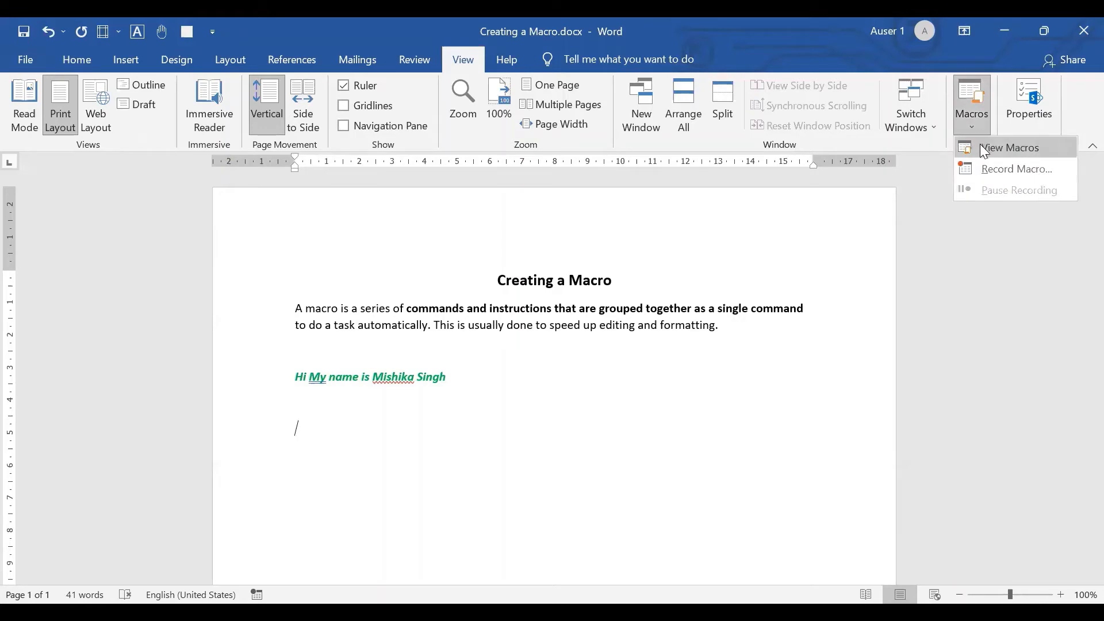
pyautogui.click(985, 151)
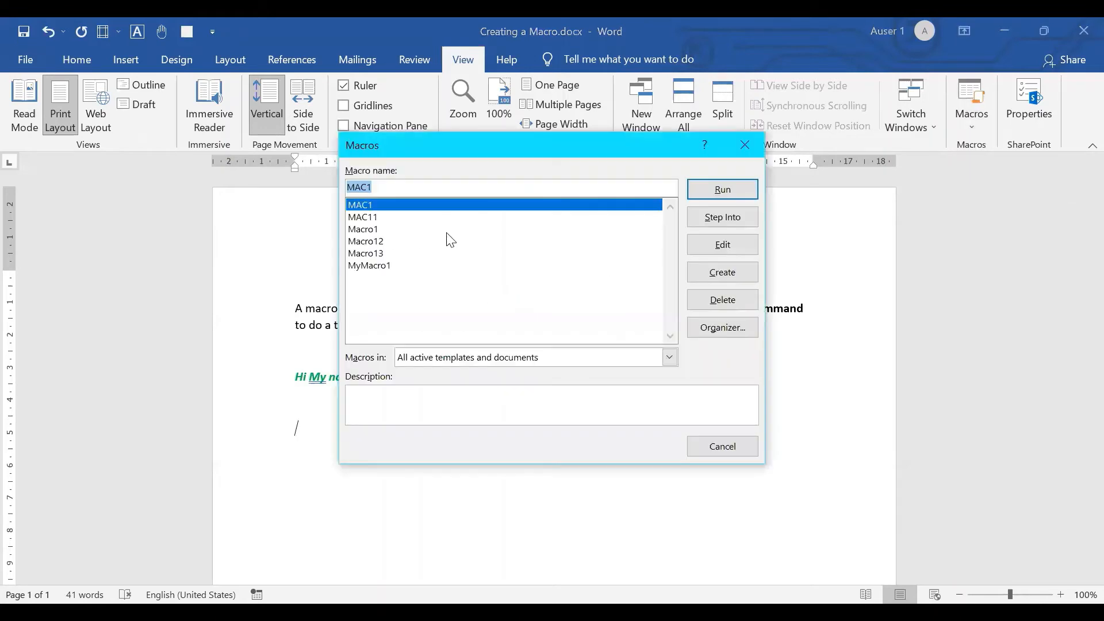
pyautogui.click(387, 268)
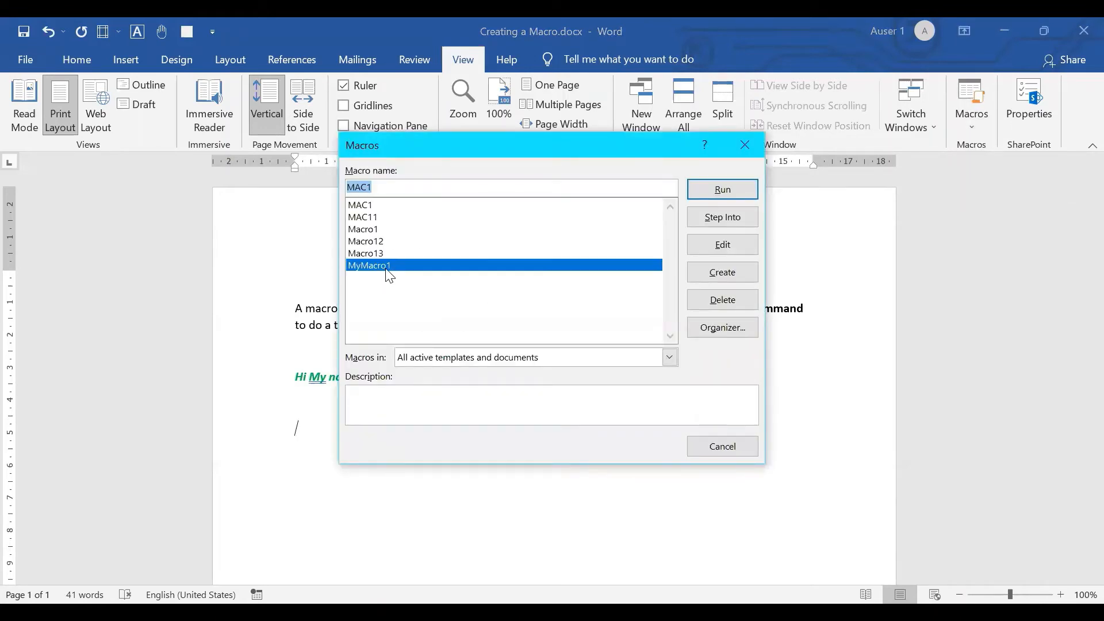
pyautogui.click(719, 189)
pyautogui.click(719, 188)
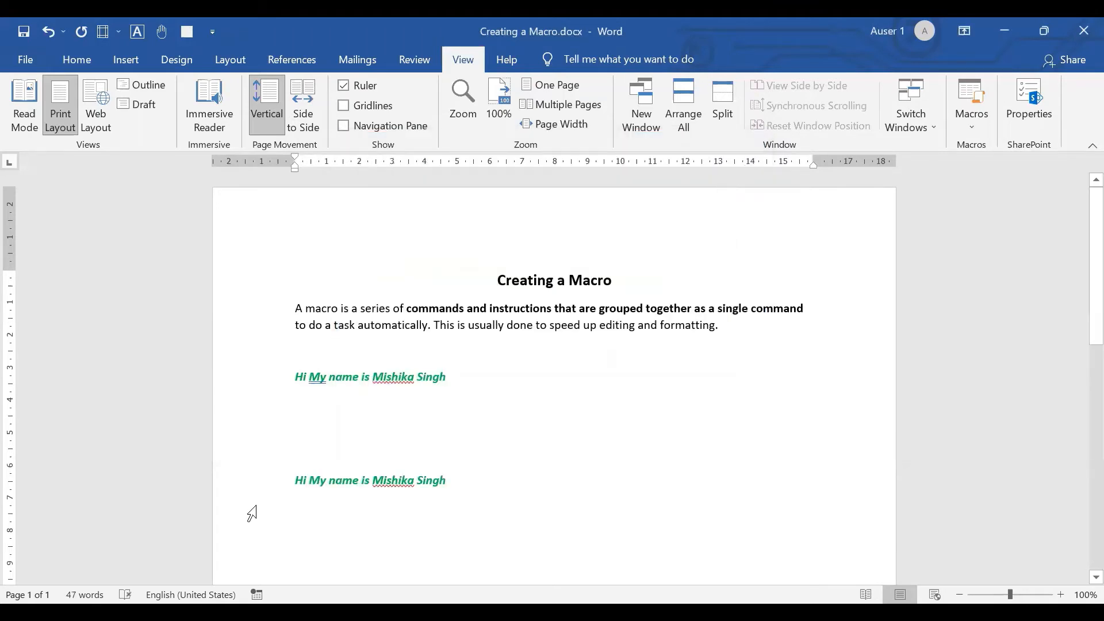